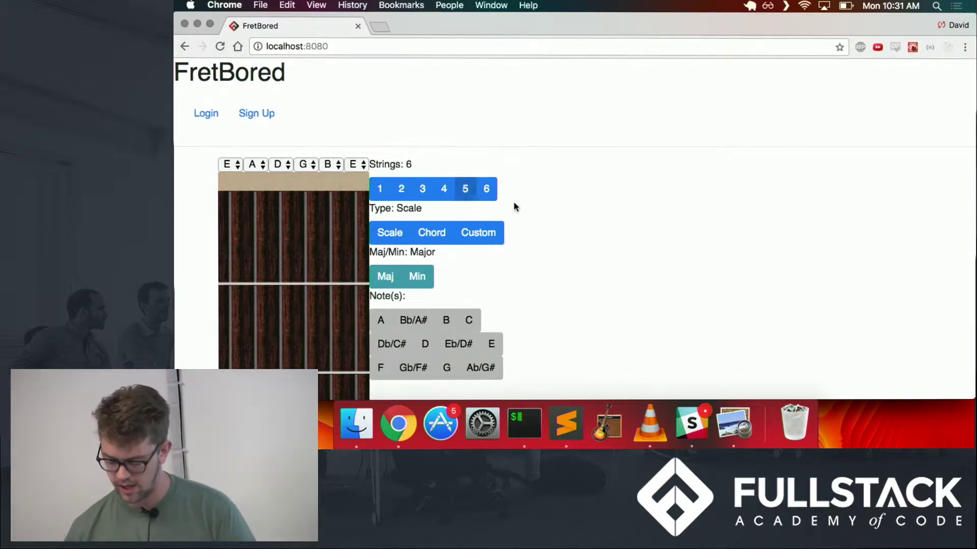
# - Show the C major chord (C, E, G) with Chord type and Maj quality, then return to Scale
pyautogui.scroll(-1, 630, 229)
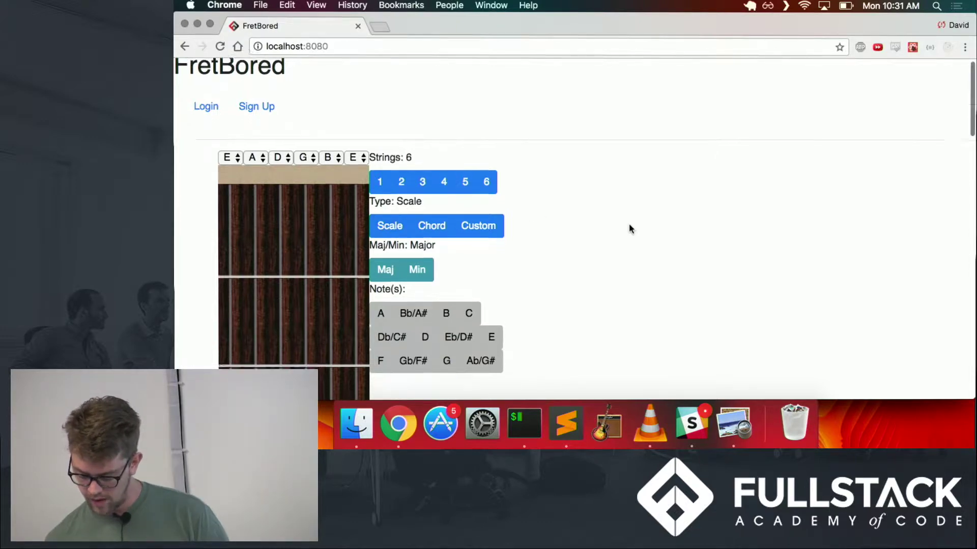
pyautogui.scroll(-3, 629, 229)
pyautogui.click(426, 193)
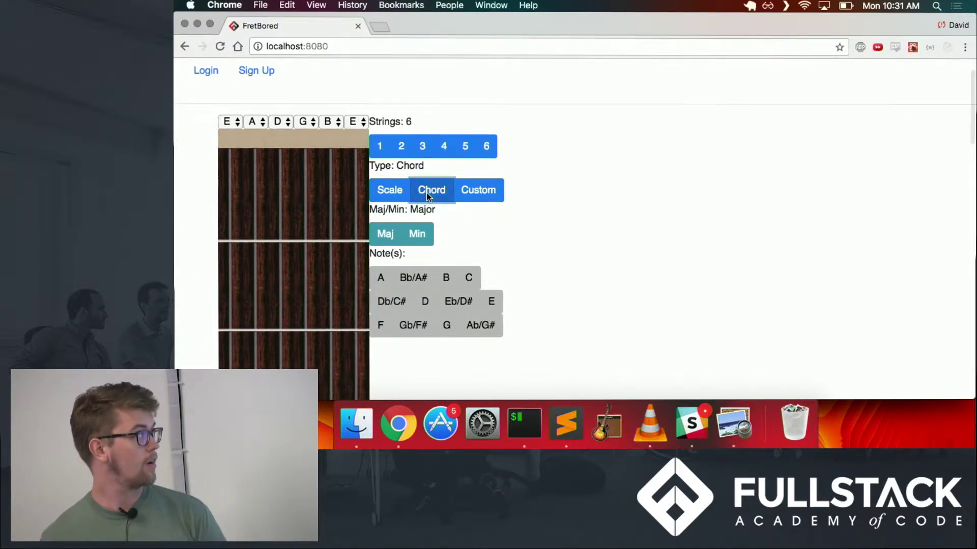
pyautogui.click(389, 239)
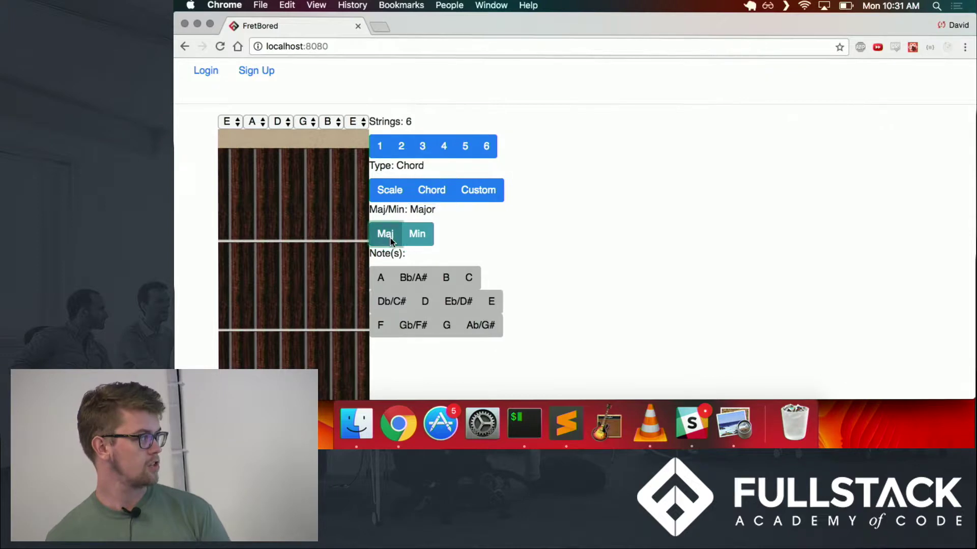
pyautogui.click(448, 327)
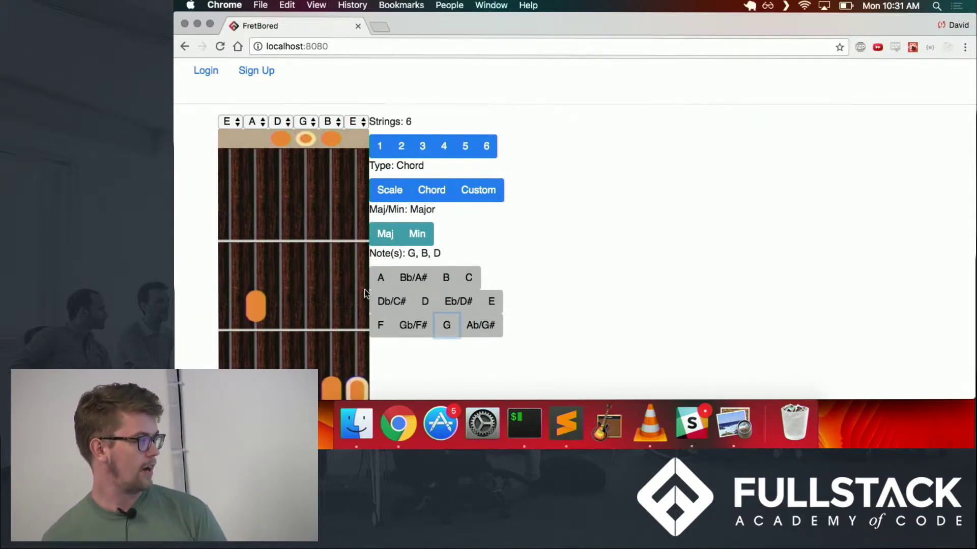
pyautogui.scroll(-2, 364, 293)
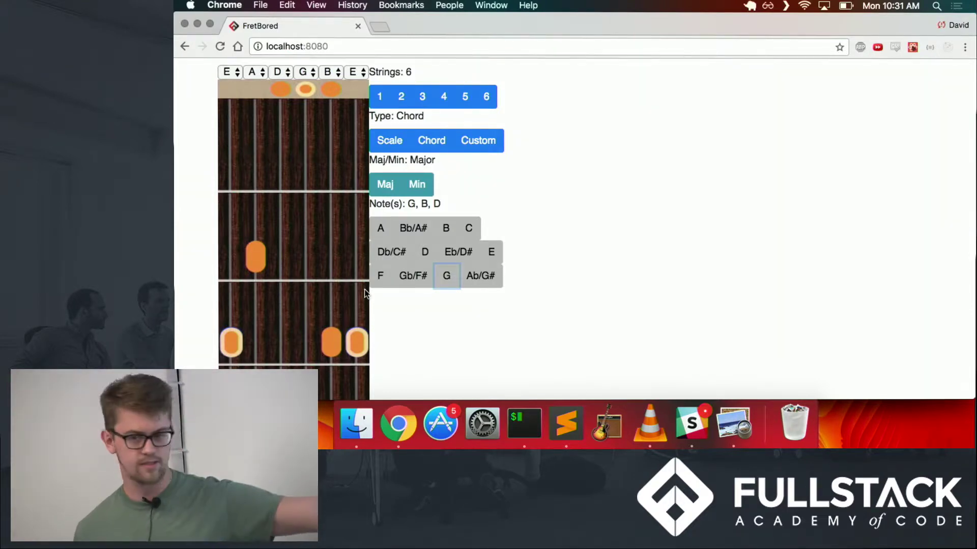
pyautogui.click(470, 228)
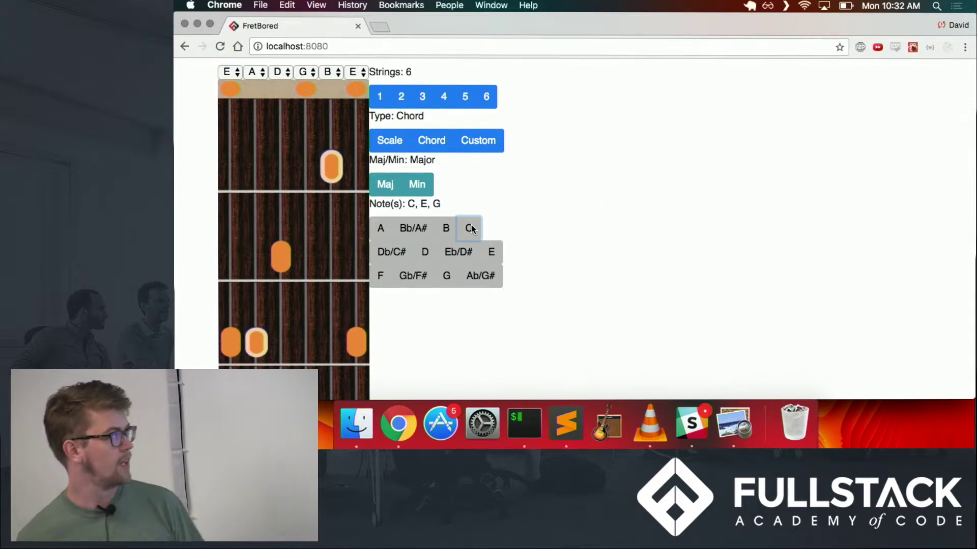
pyautogui.click(397, 142)
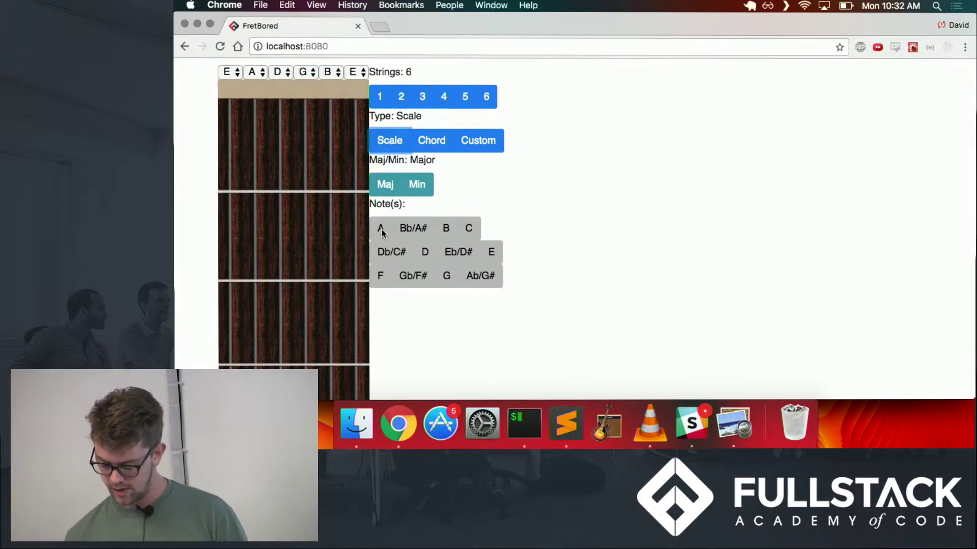
# - Display the C major scale, notes C through B, on the fretboard
pyautogui.click(469, 228)
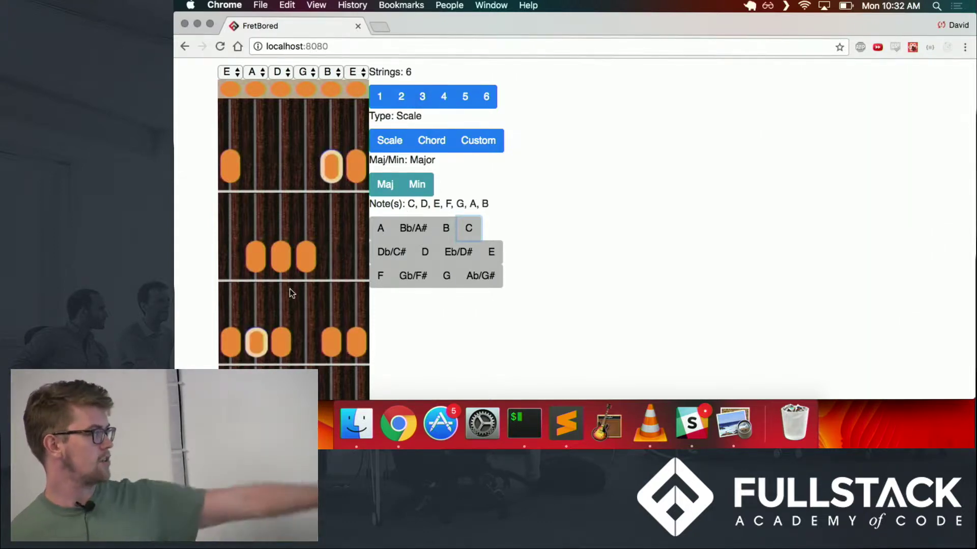
pyautogui.scroll(-5, 290, 289)
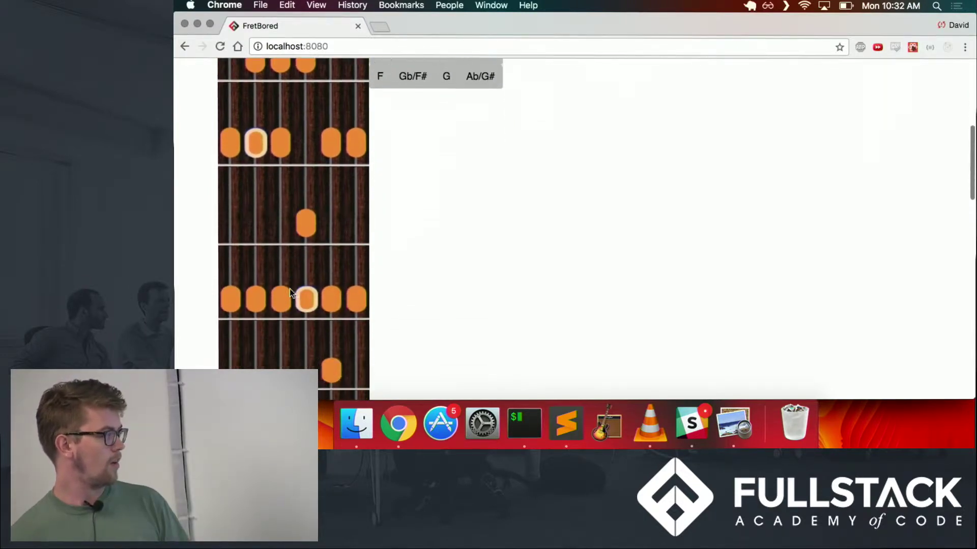
pyautogui.scroll(5, 289, 289)
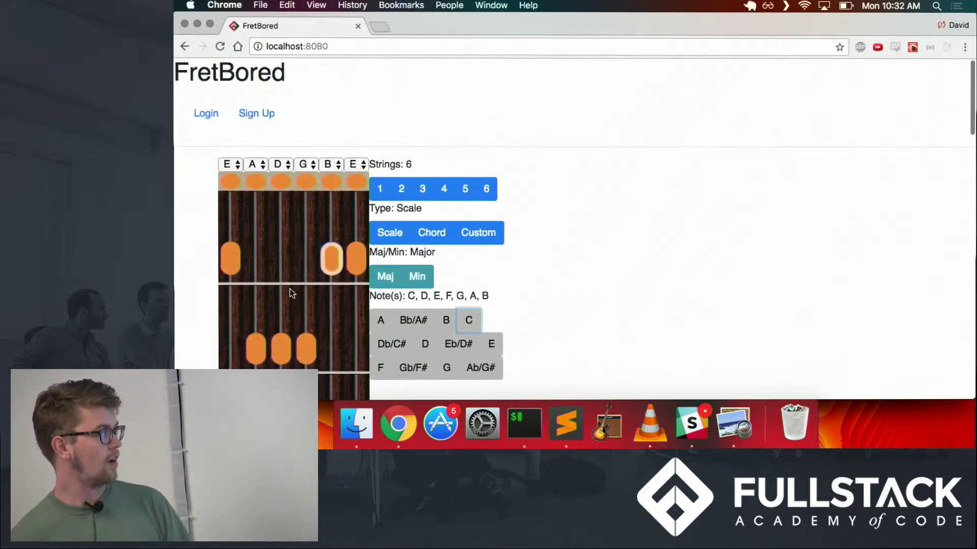
pyautogui.scroll(-2, 291, 293)
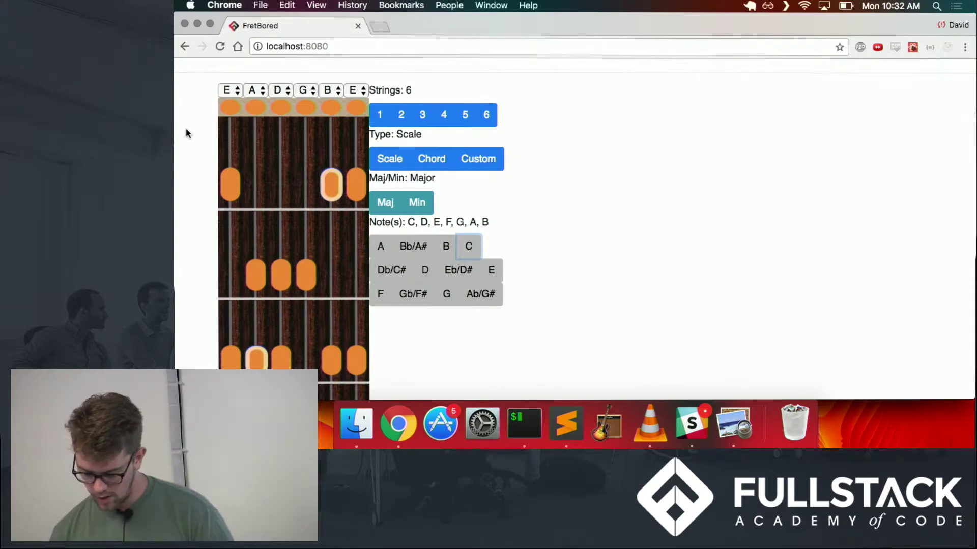
# - Retune the first string from E to C
pyautogui.click(238, 91)
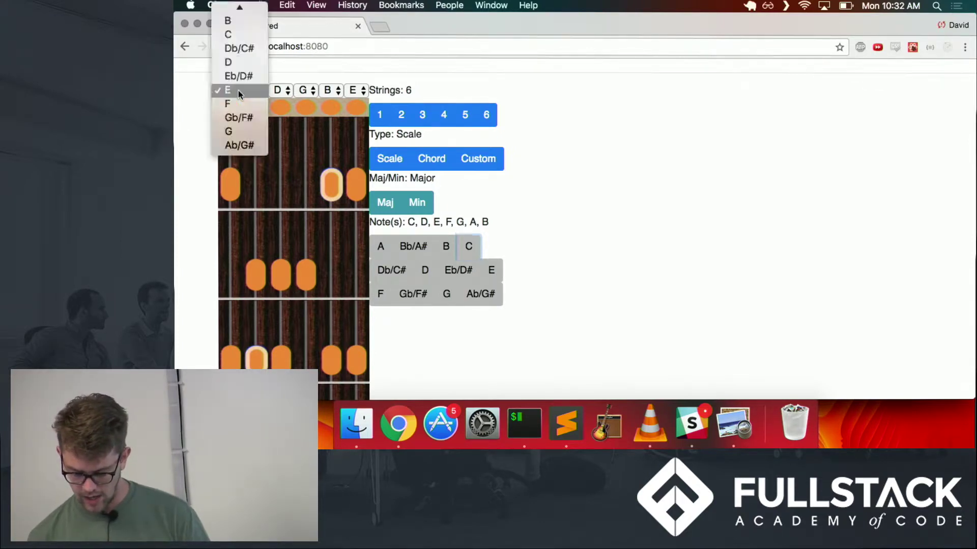
pyautogui.click(248, 35)
pyautogui.scroll(-1, 241, 170)
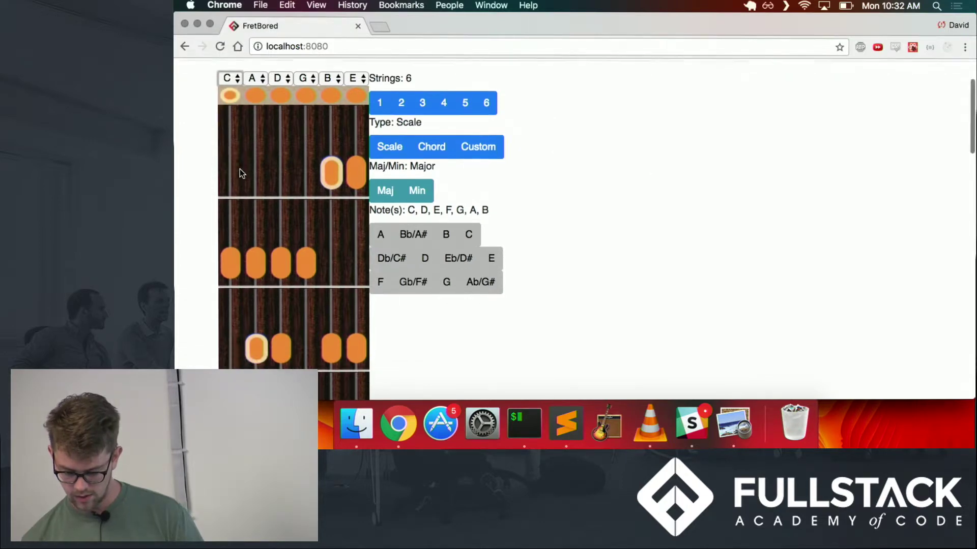
pyautogui.scroll(-1, 240, 169)
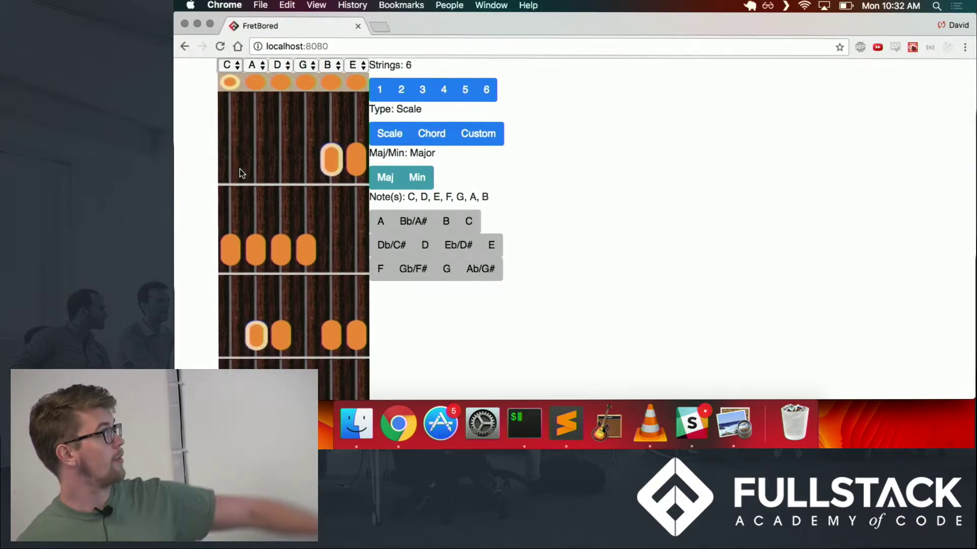
pyautogui.scroll(5, 240, 168)
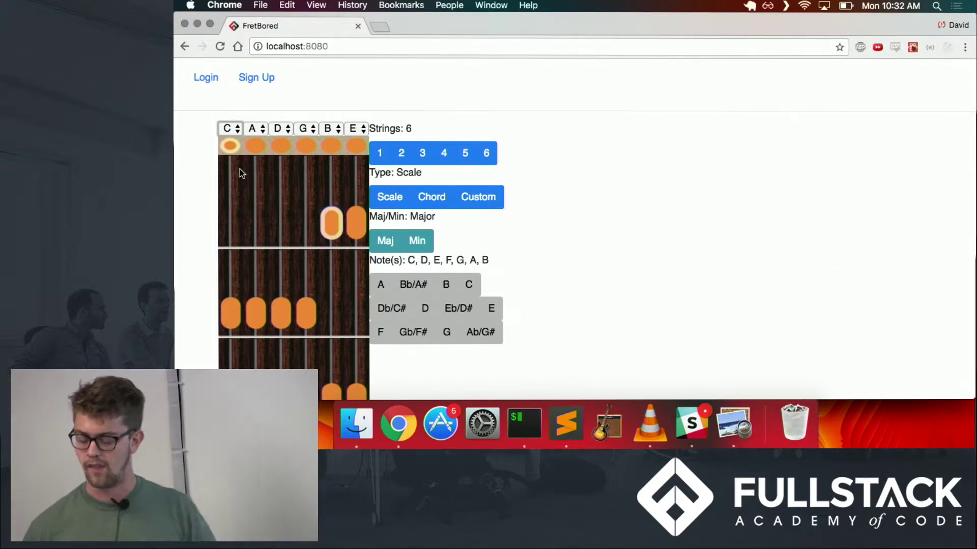
pyautogui.scroll(-2, 435, 245)
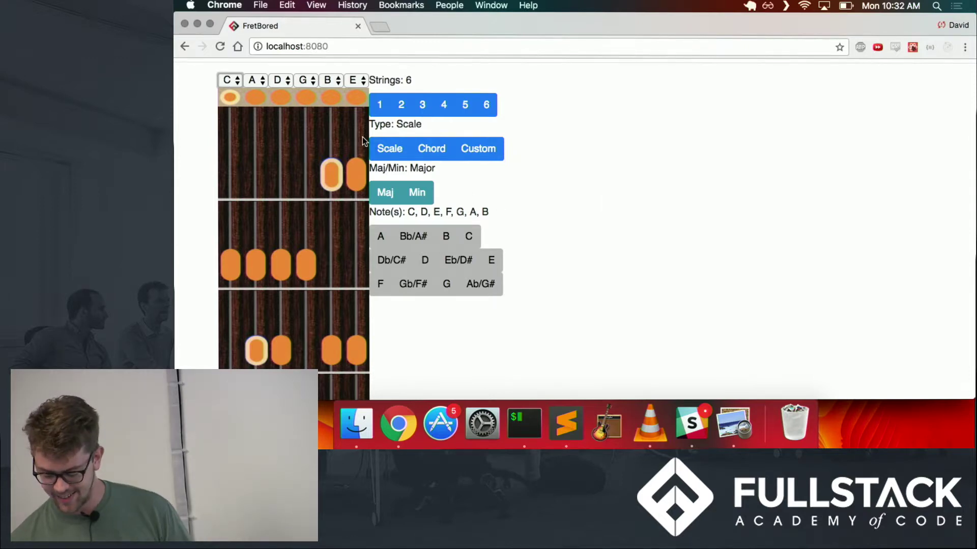
# - Reduce the fretboard to 4 strings and tune the first two strings to G and C
pyautogui.click(440, 108)
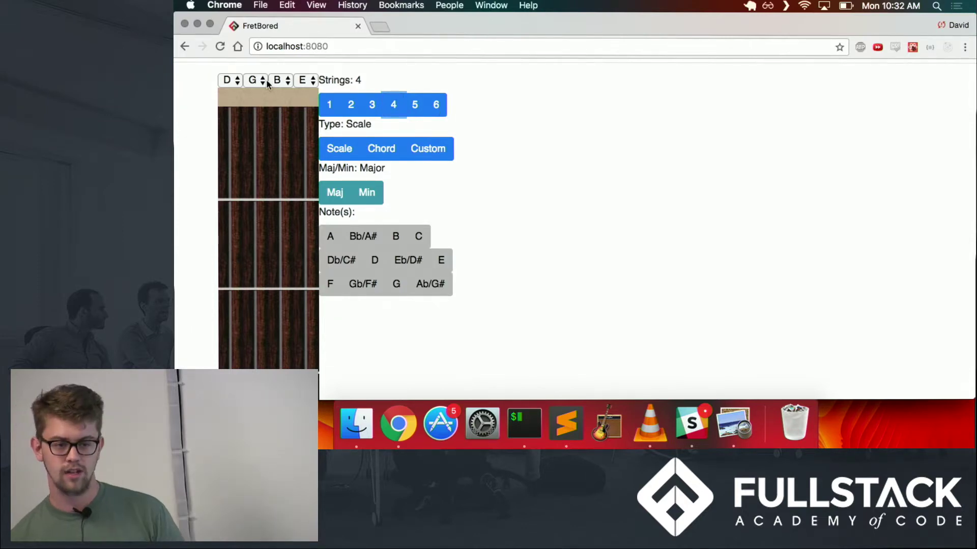
pyautogui.click(237, 83)
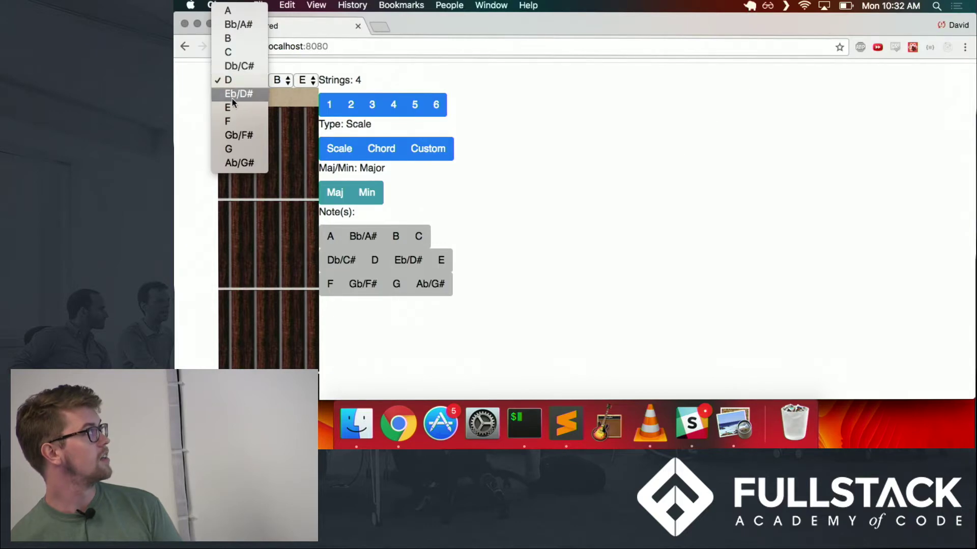
pyautogui.click(229, 149)
pyautogui.click(262, 80)
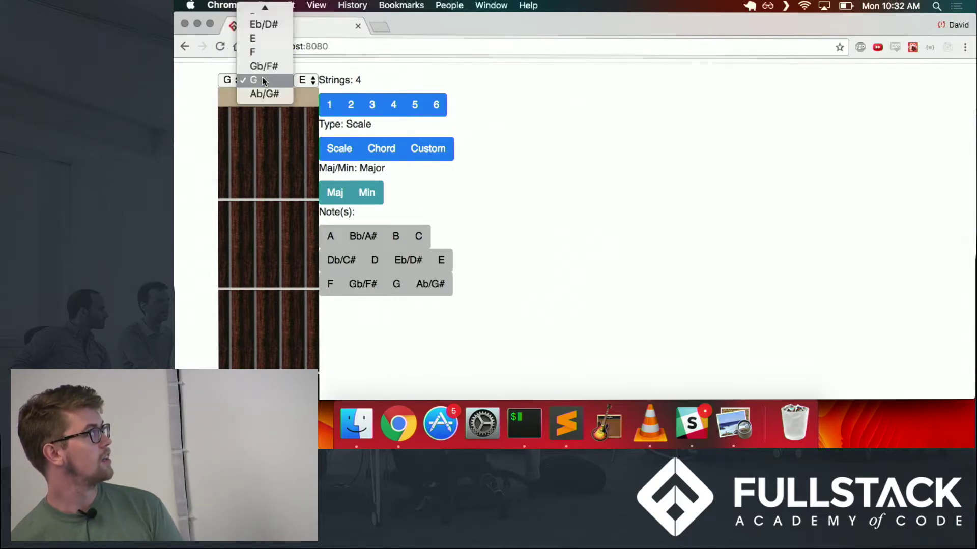
pyautogui.scroll(3, 270, 45)
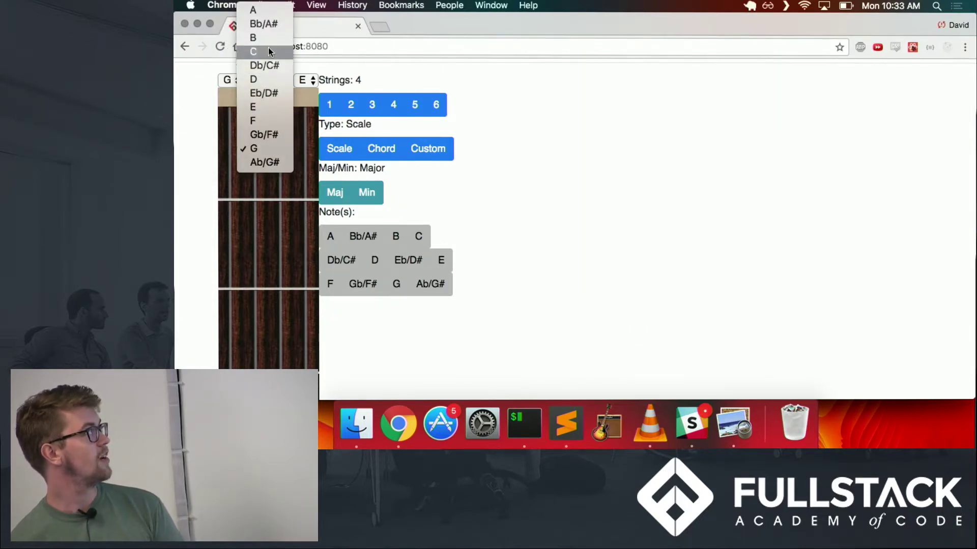
pyautogui.click(267, 51)
# - Tune the third and fourth strings to E and A, and set the type to Chord
pyautogui.click(279, 80)
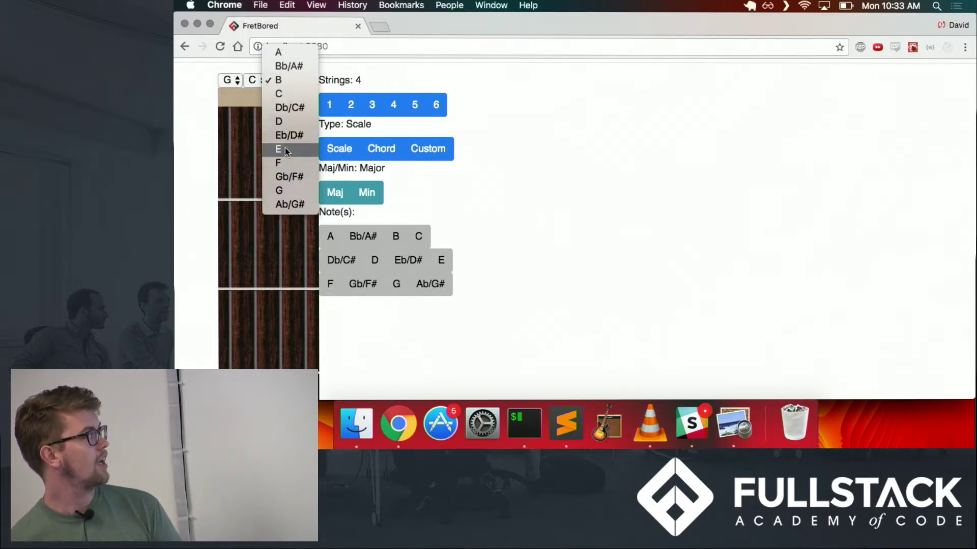
pyautogui.click(310, 74)
pyautogui.click(310, 76)
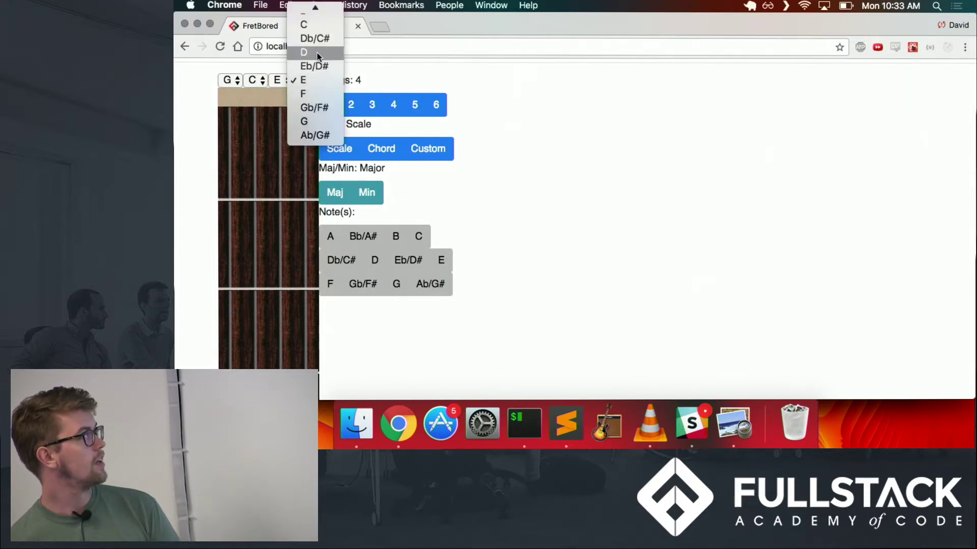
pyautogui.scroll(2, 316, 54)
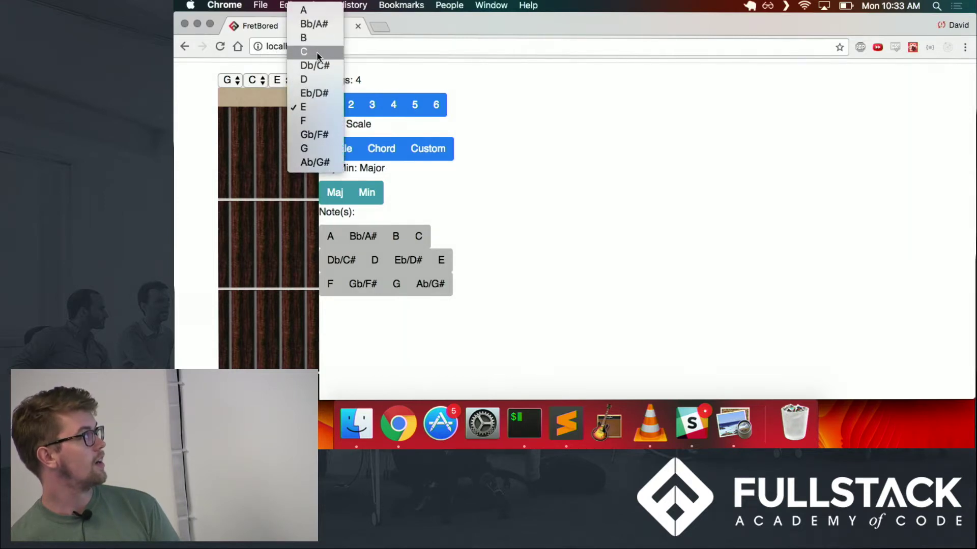
pyautogui.click(323, 11)
pyautogui.click(377, 152)
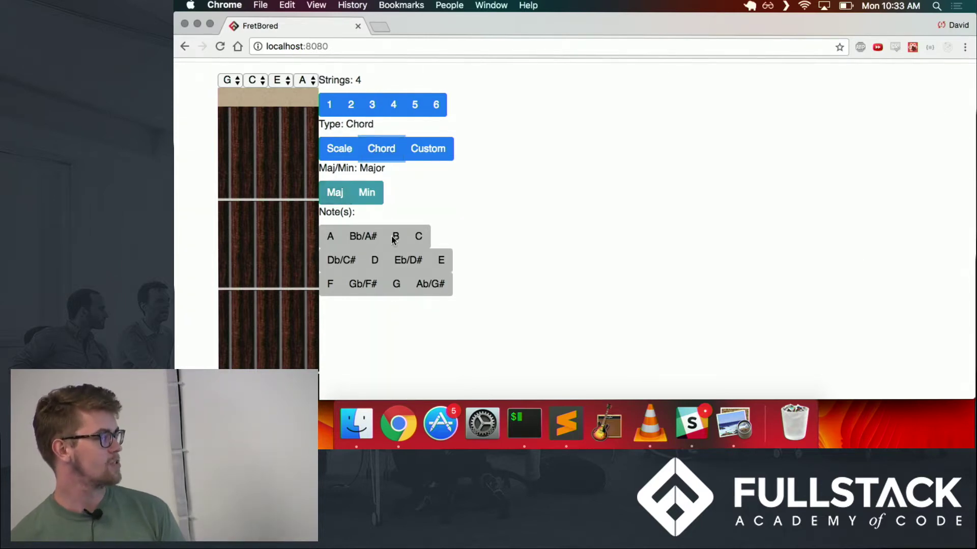
# - Show the F major chord (F, A, C) by setting the root to F, then switch the type to Custom
pyautogui.click(396, 286)
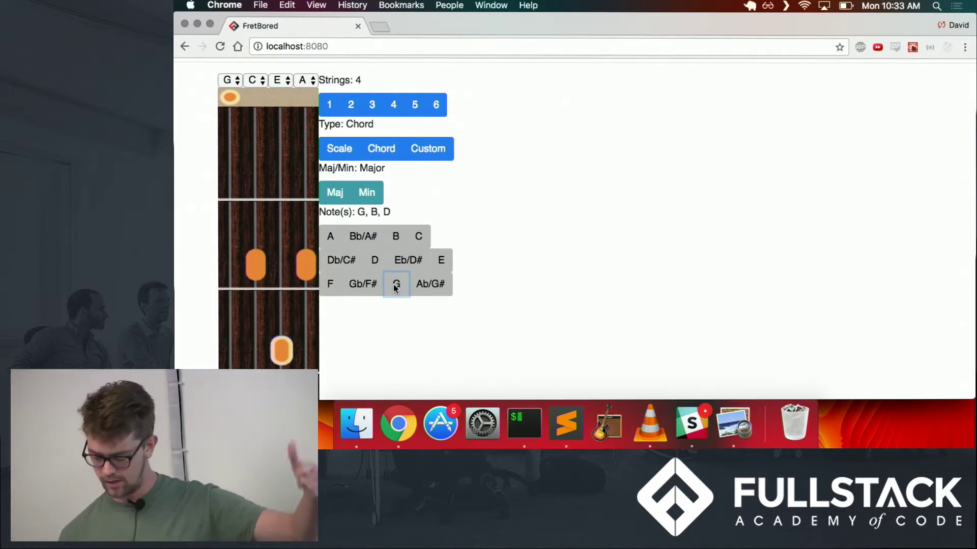
pyautogui.click(329, 285)
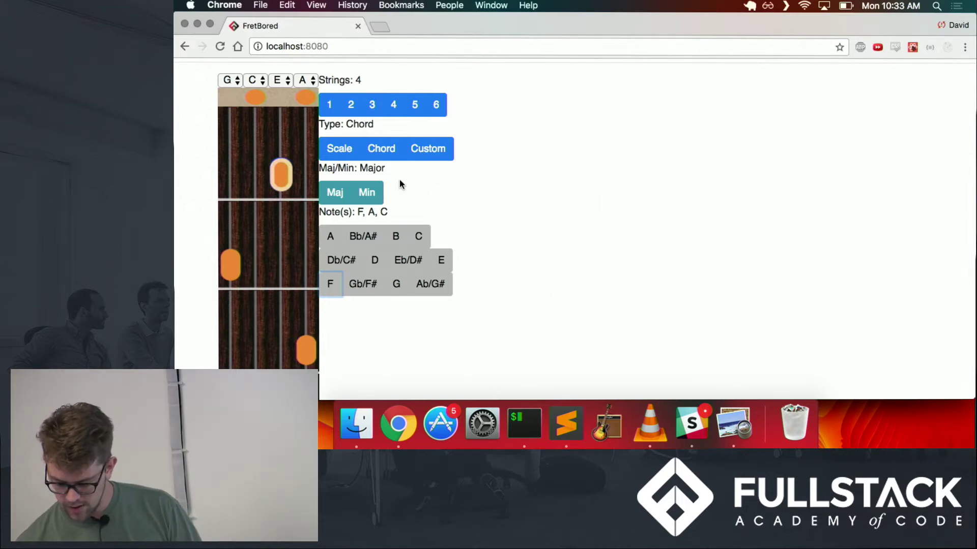
pyautogui.click(429, 148)
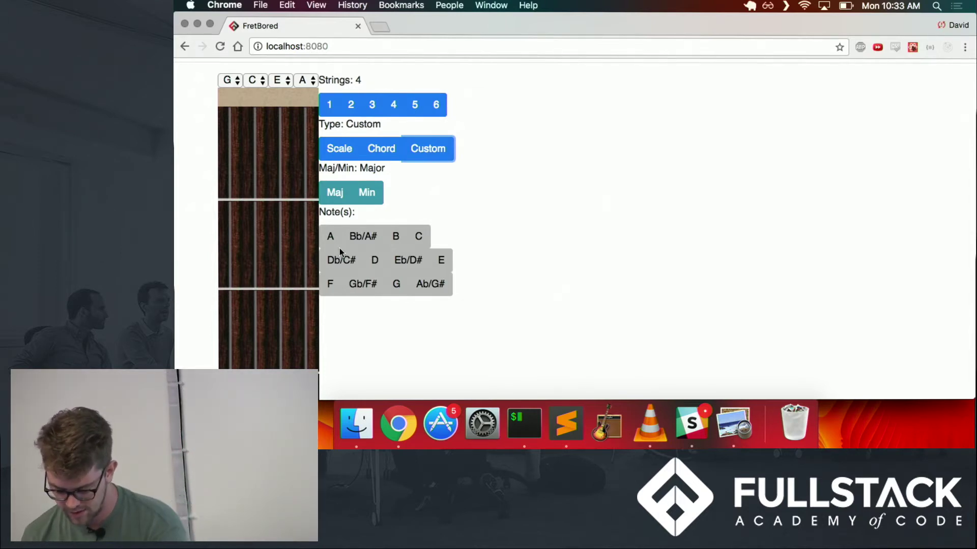
# - Add the C augmented notes C, E and Ab/G# to the custom note set
pyautogui.click(420, 239)
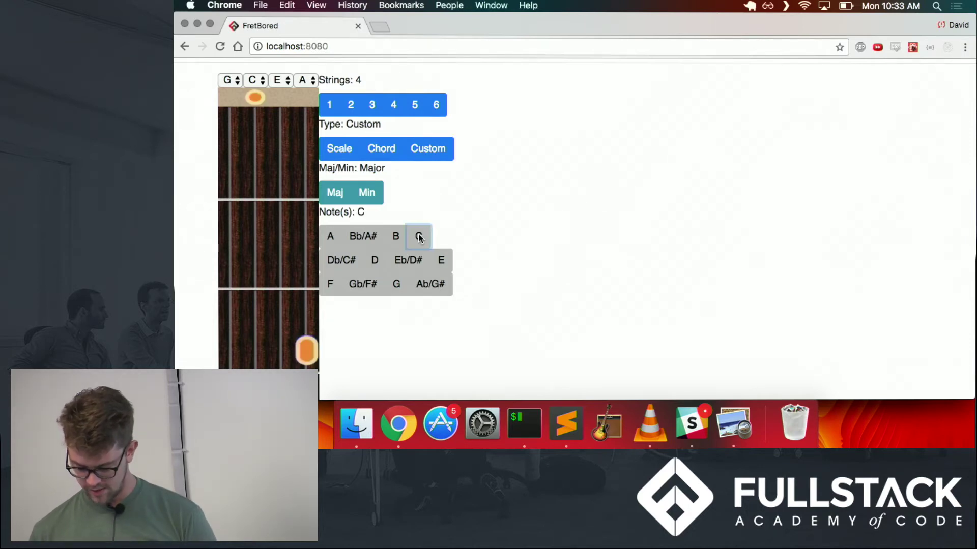
pyautogui.click(441, 262)
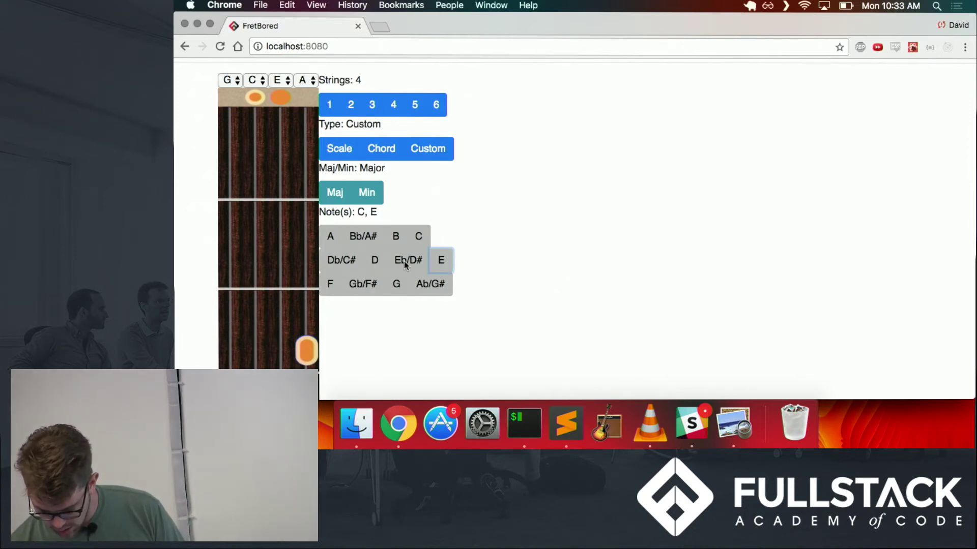
pyautogui.click(425, 285)
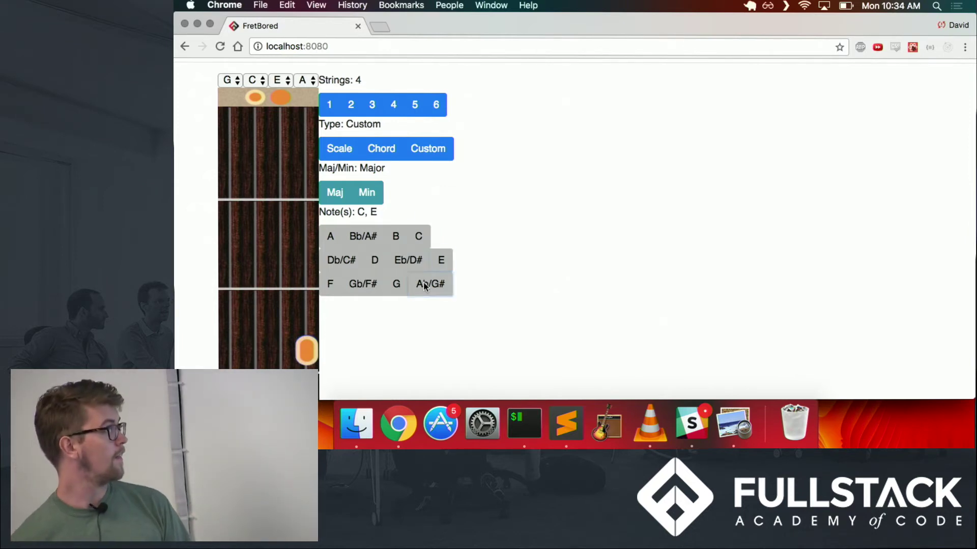